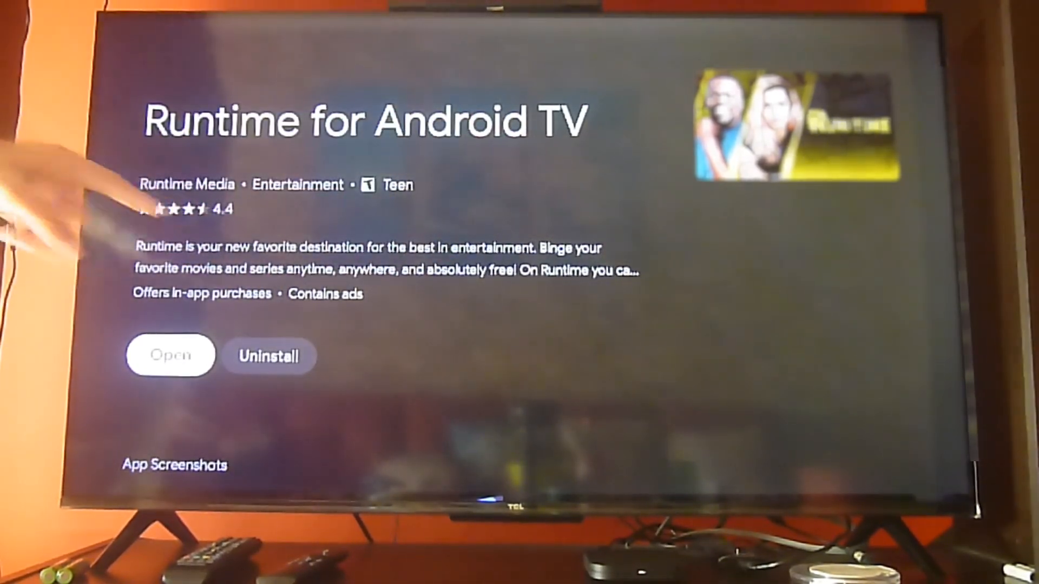
# Step: Glance at Runtime's screenshots and ratings, return to the top and launch the app
pyautogui.press('Down')
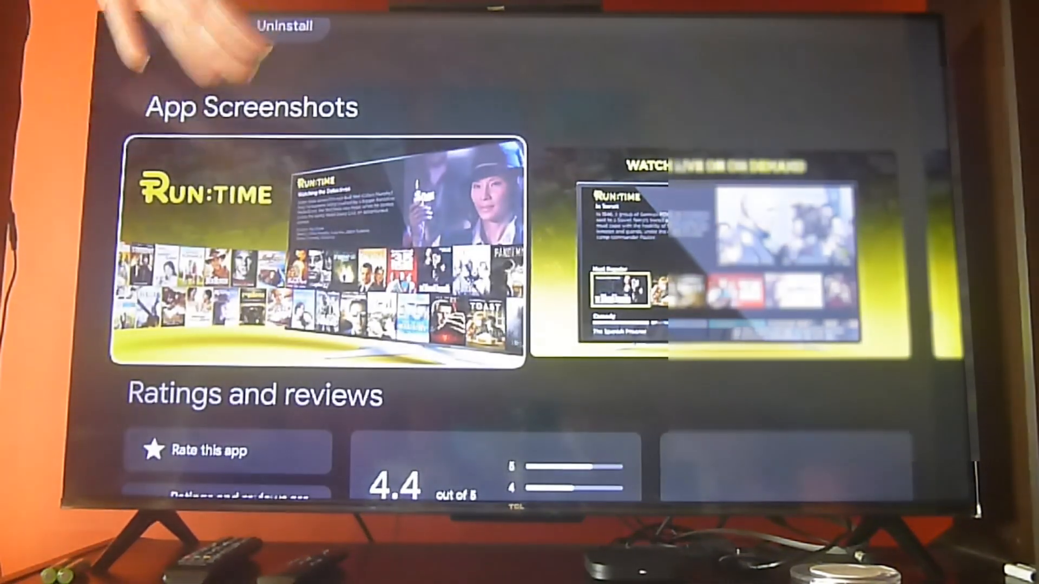
pyautogui.press('Down')
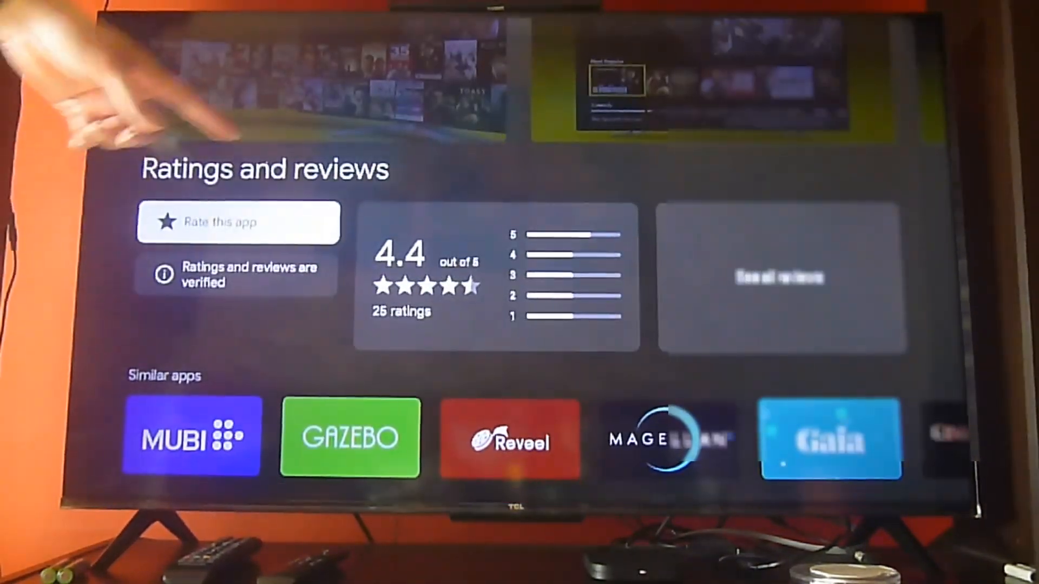
pyautogui.press('Up')
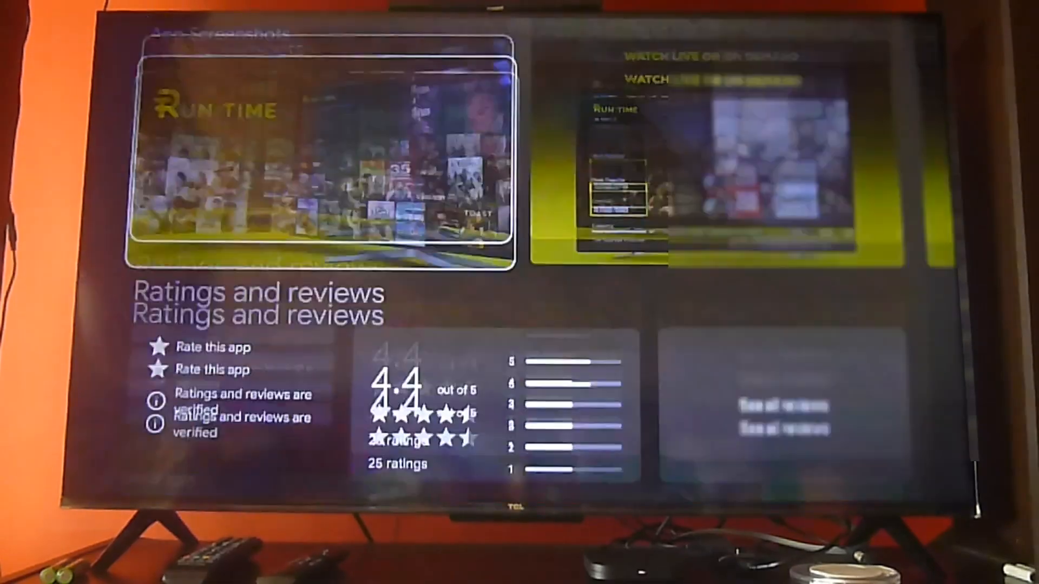
pyautogui.press('Up')
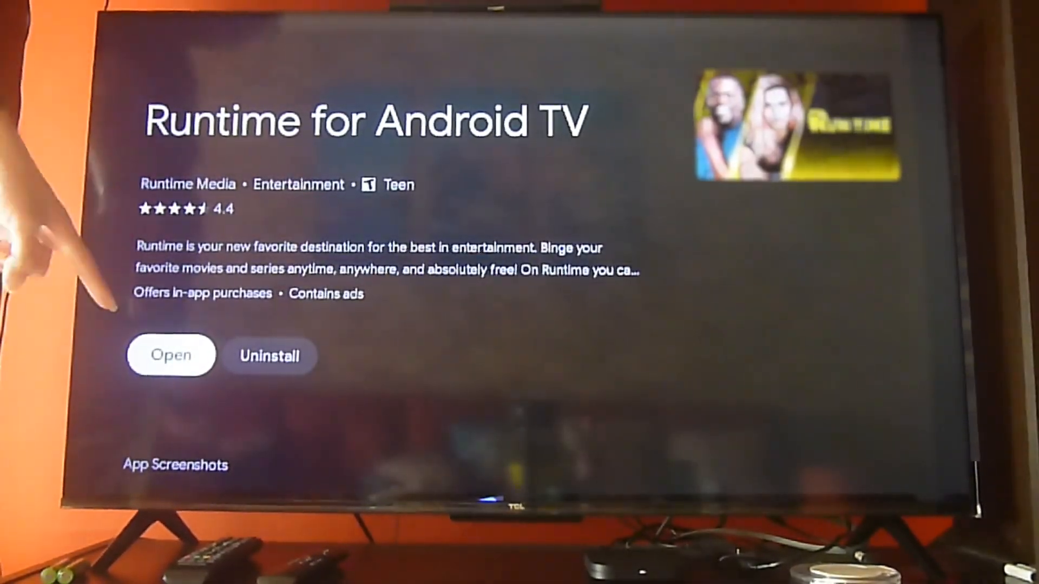
pyautogui.press('Return')
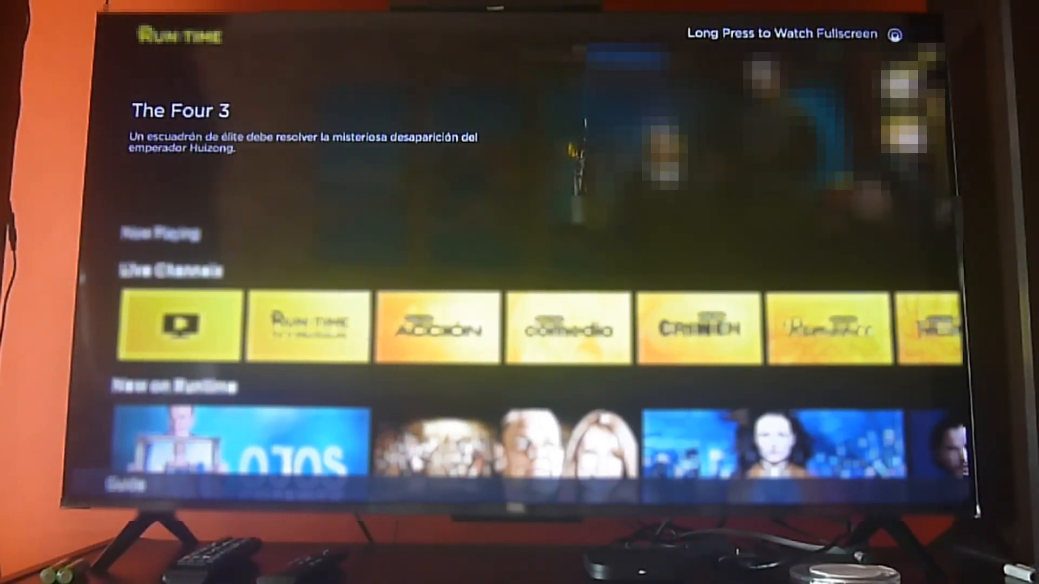
# Step: Step along the Live Channels row toward the Crimen channel
pyautogui.press('Down')
pyautogui.press('Up')
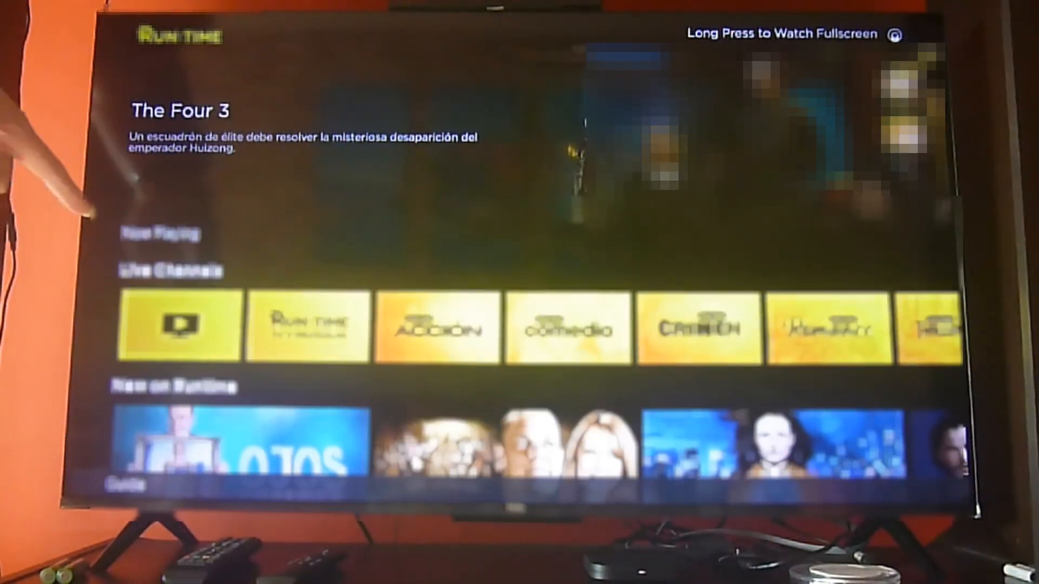
pyautogui.press('Right')
pyautogui.press('Right')
pyautogui.press('Right')
pyautogui.press('Right')
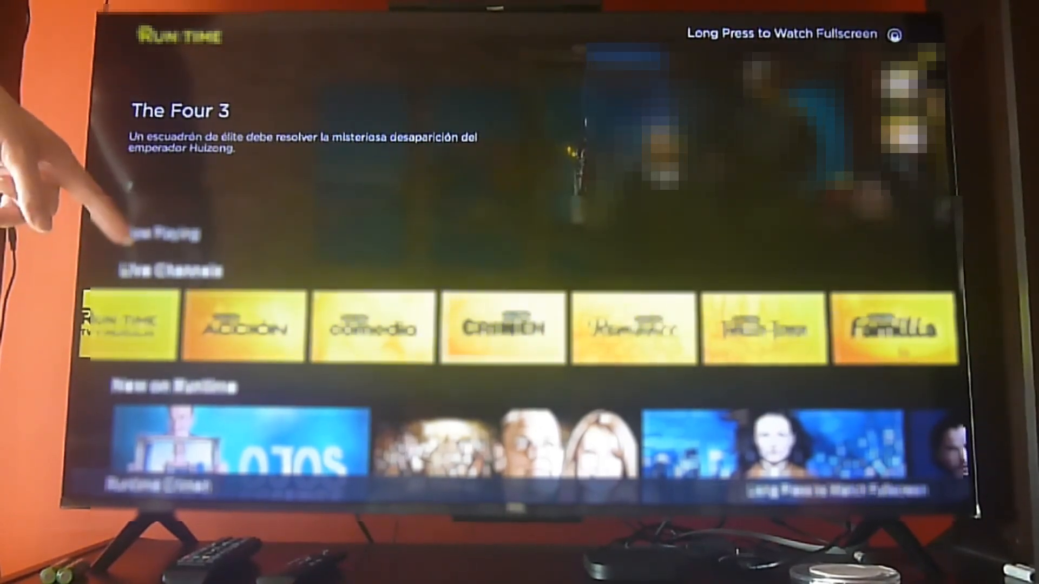
pyautogui.press('Right')
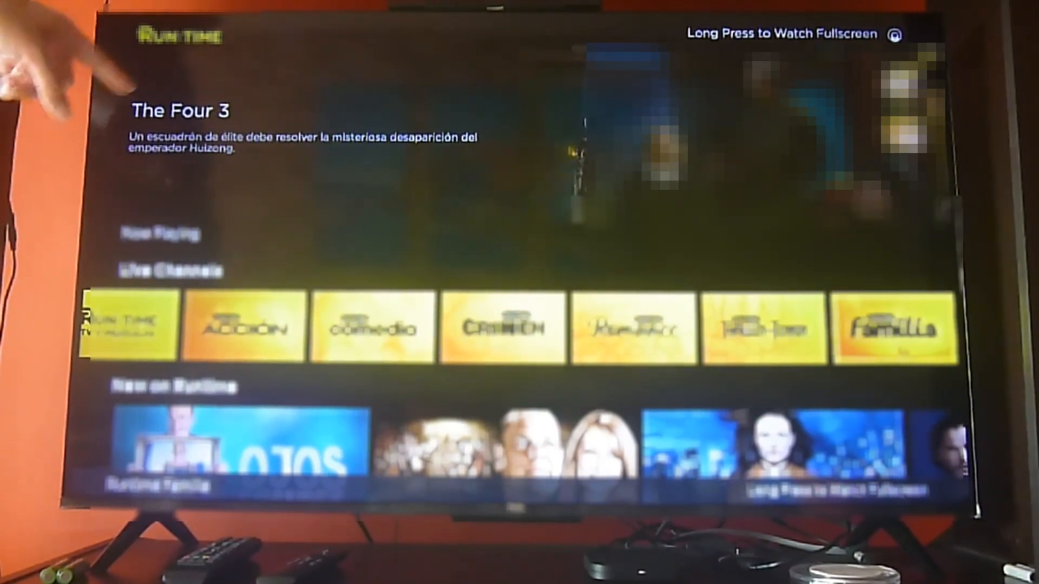
# Step: Browse New on Runtime from Ojos Grandes past Legendary and Continuum to Doble Identidad
pyautogui.press('Down')
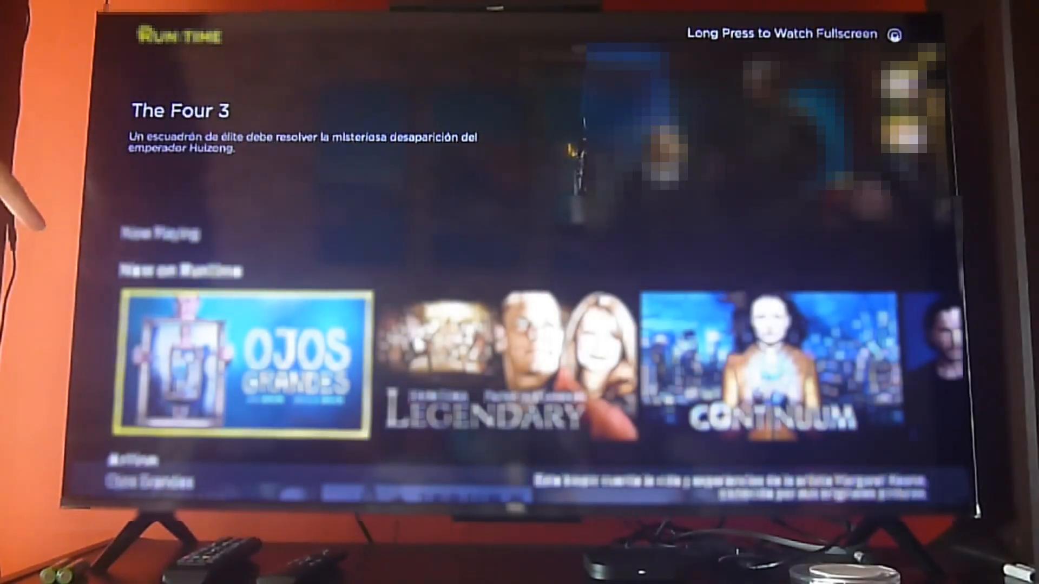
pyautogui.press('Right')
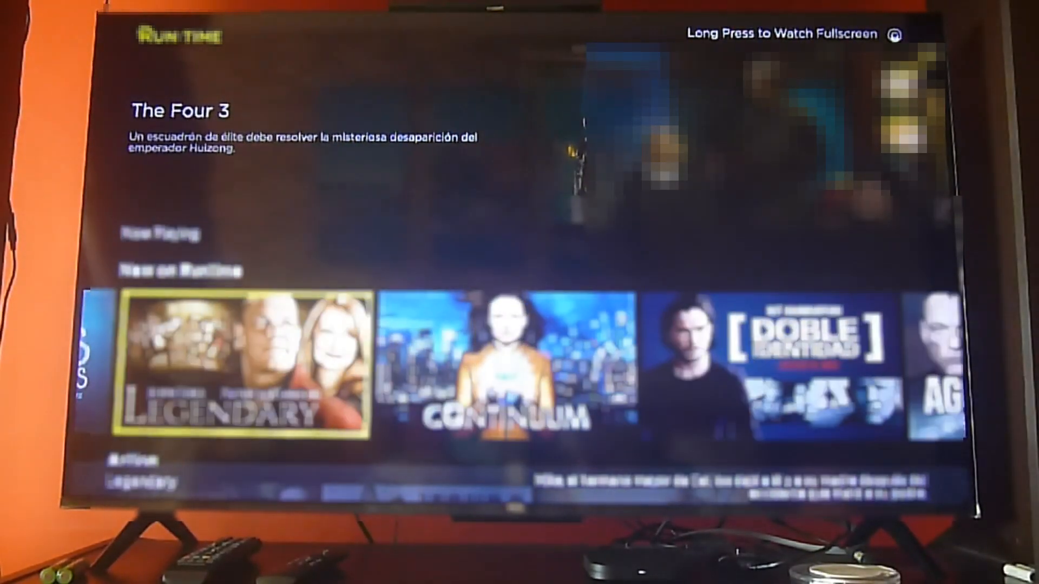
pyautogui.press('Right')
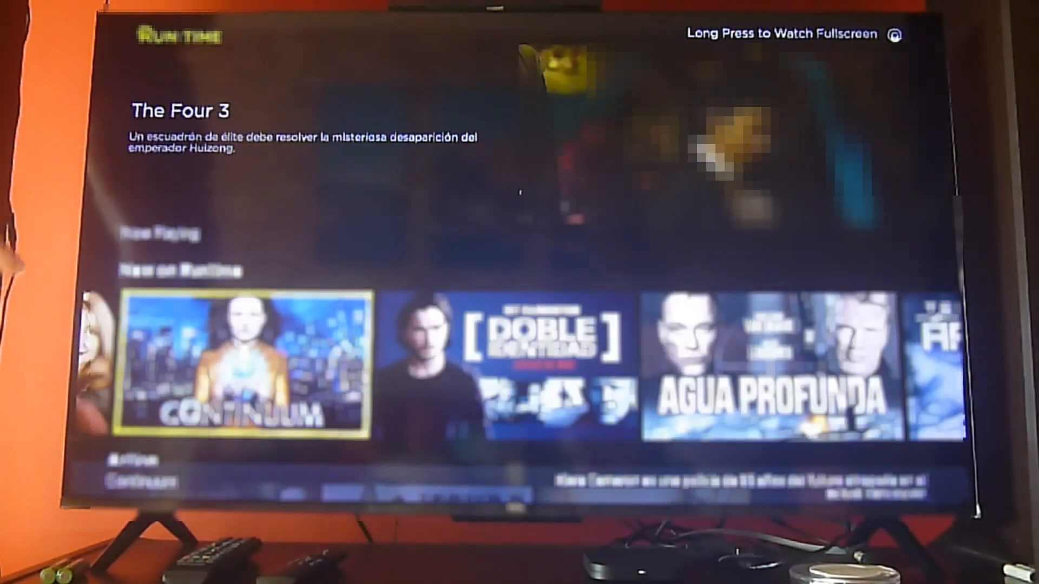
pyautogui.press('Right')
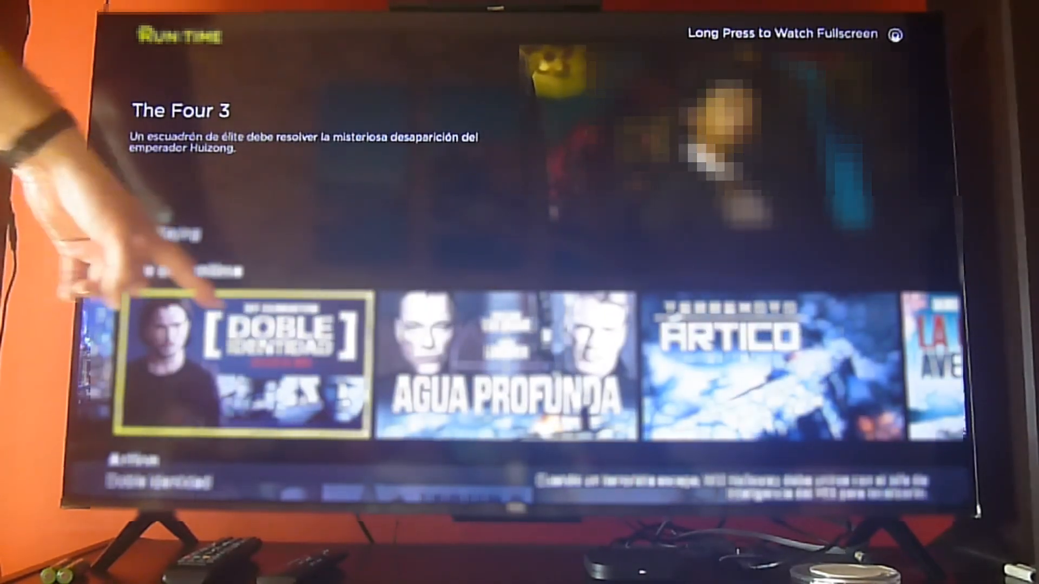
# Step: Move down through the Action, Comedy and Thriller rows to Most Popular
pyautogui.press('Down')
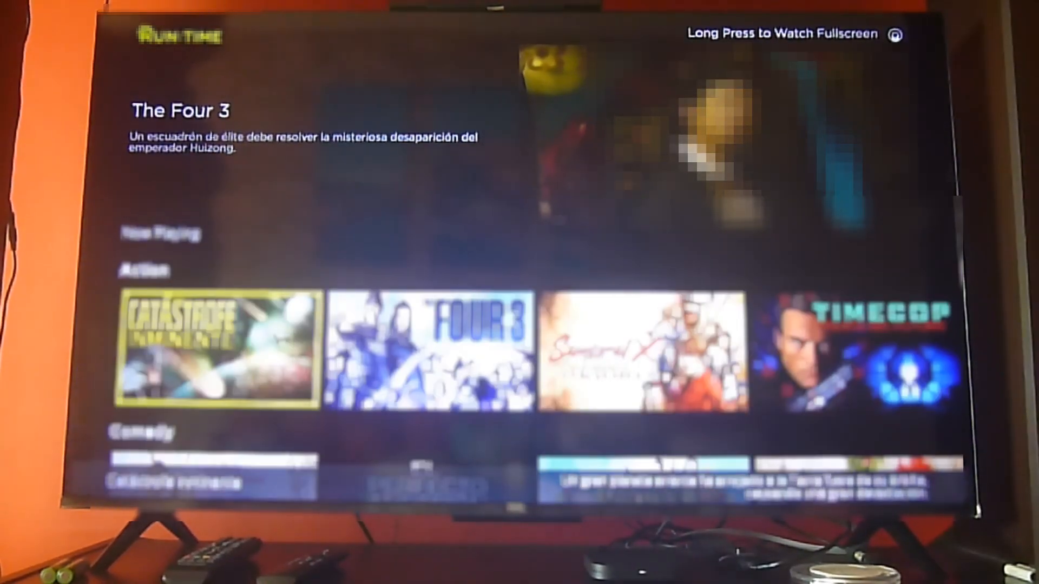
pyautogui.press('Down')
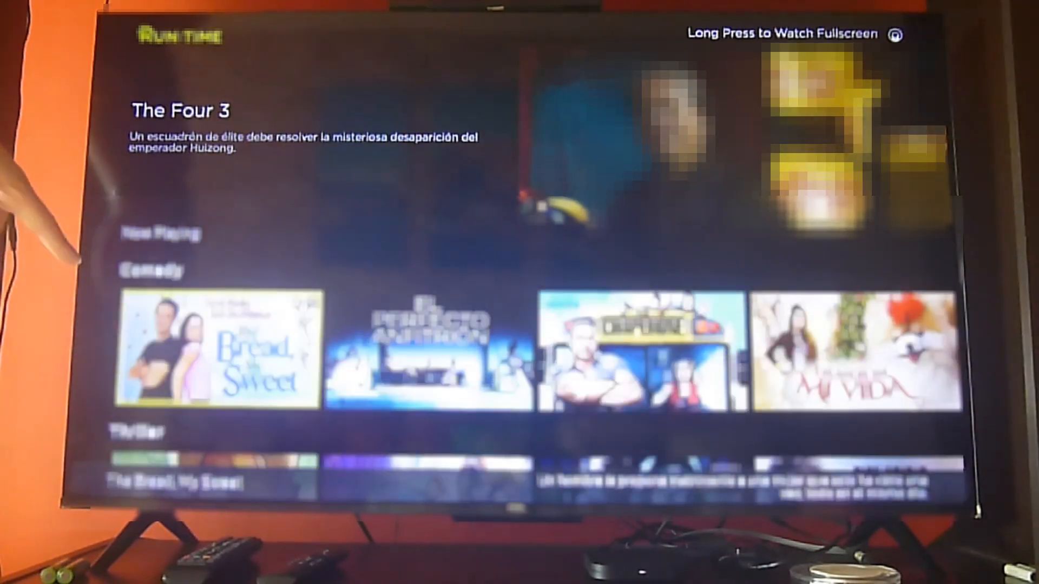
pyautogui.press('Right')
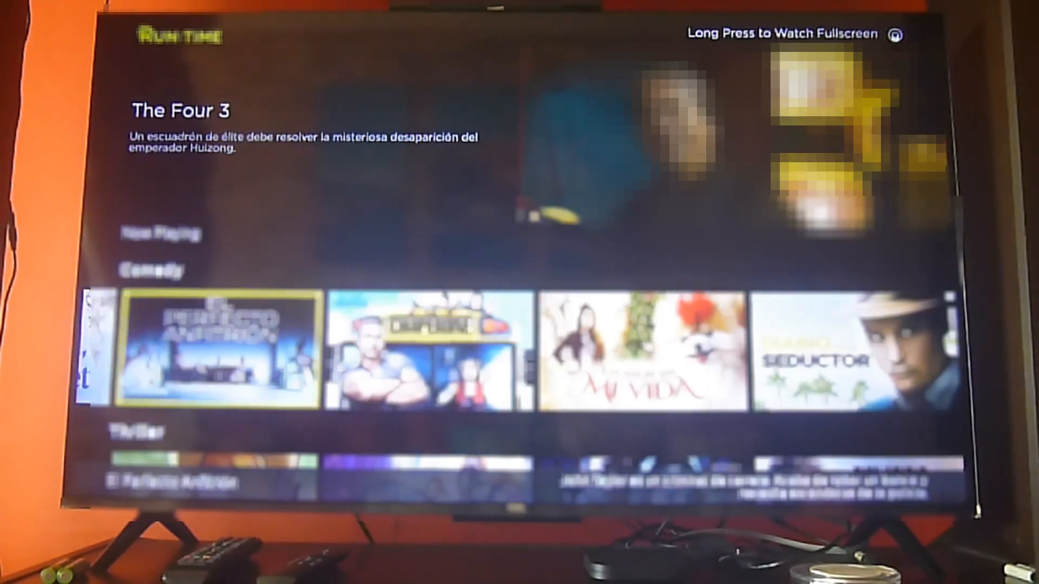
pyautogui.press('Right')
pyautogui.press('Down')
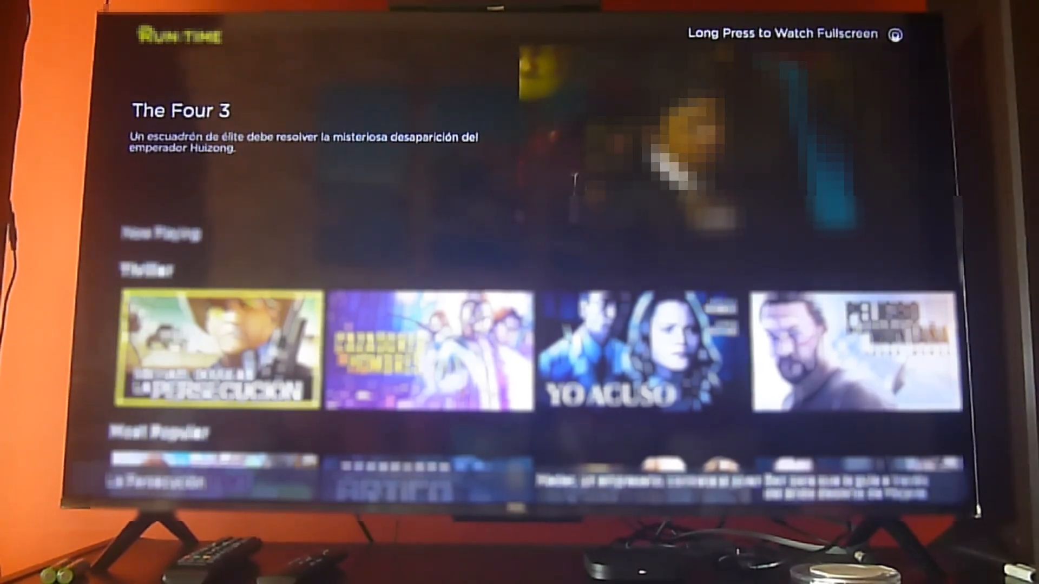
pyautogui.press('Down')
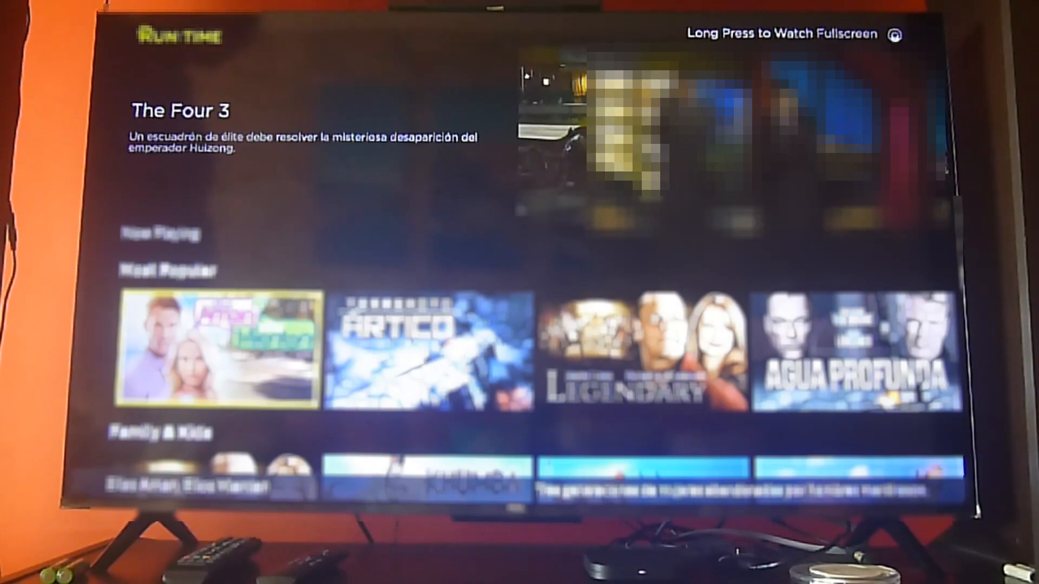
# Step: Browse along the Family & Kids titles, then settle on the Romance row
pyautogui.press('Down')
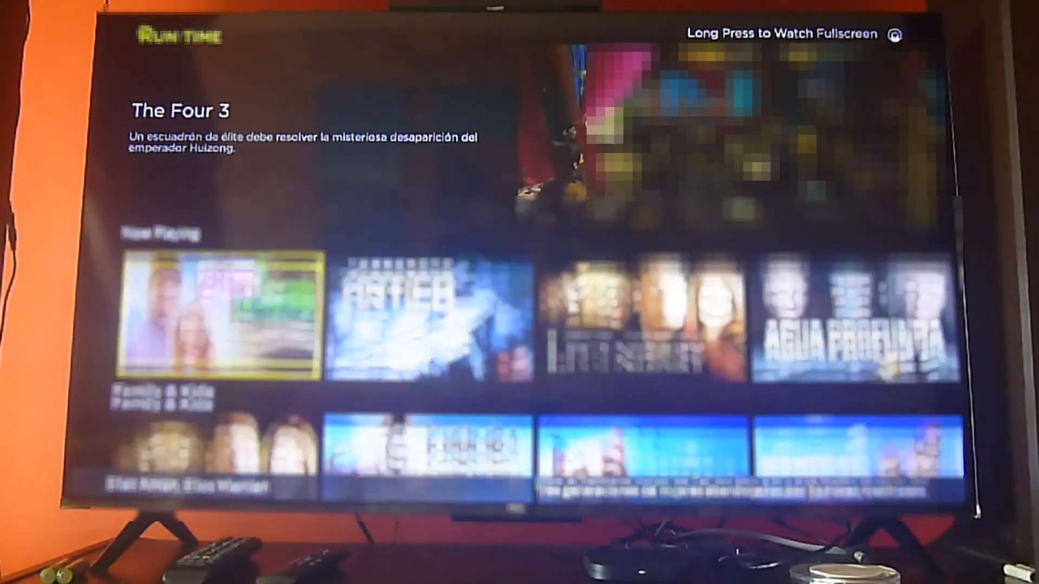
pyautogui.press('Right')
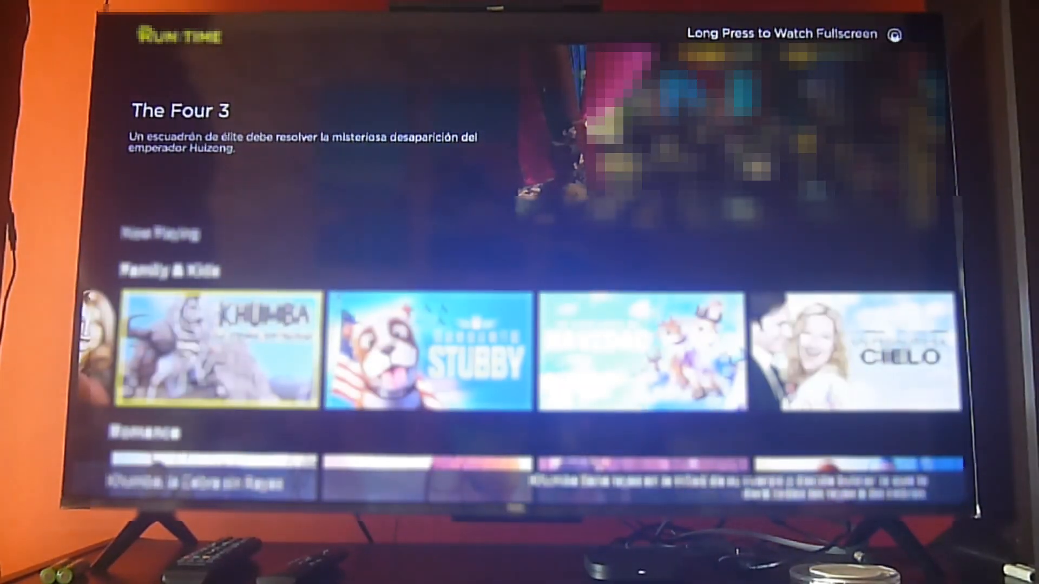
pyautogui.press('Right')
pyautogui.press('Right')
pyautogui.press('Right')
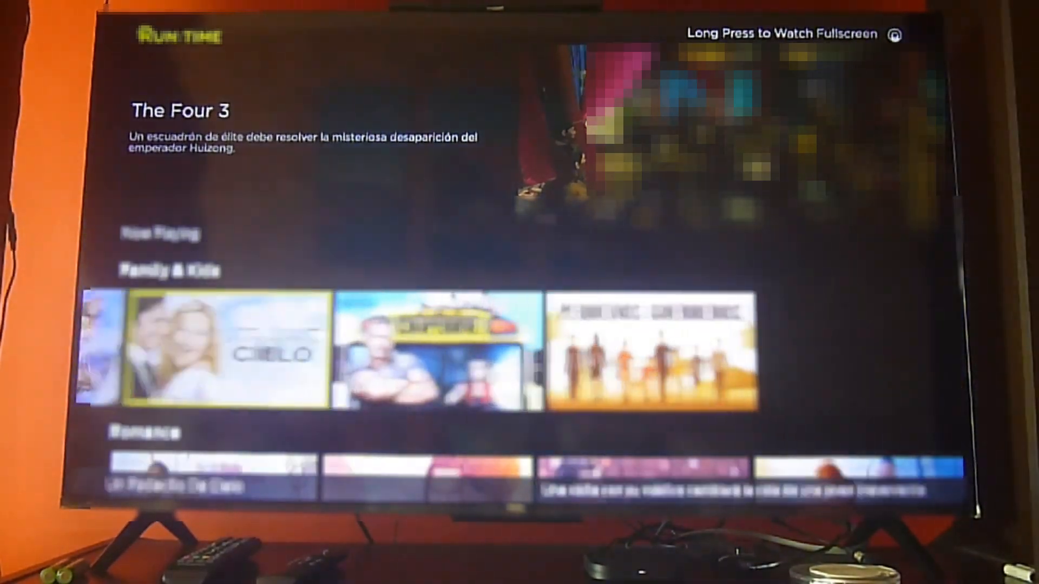
pyautogui.press('Right')
pyautogui.press('Down')
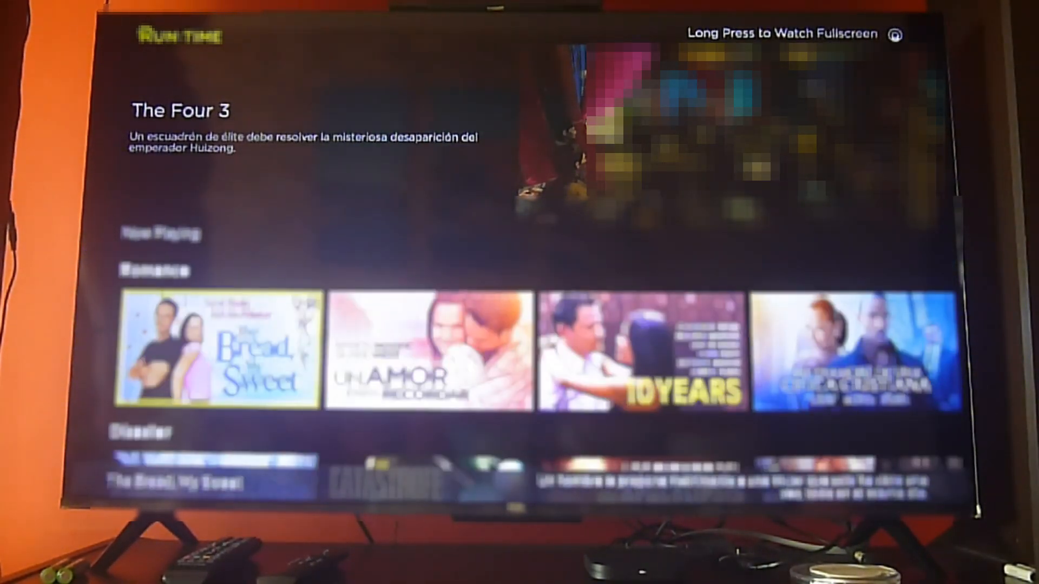
pyautogui.press('Up')
pyautogui.press('Down')
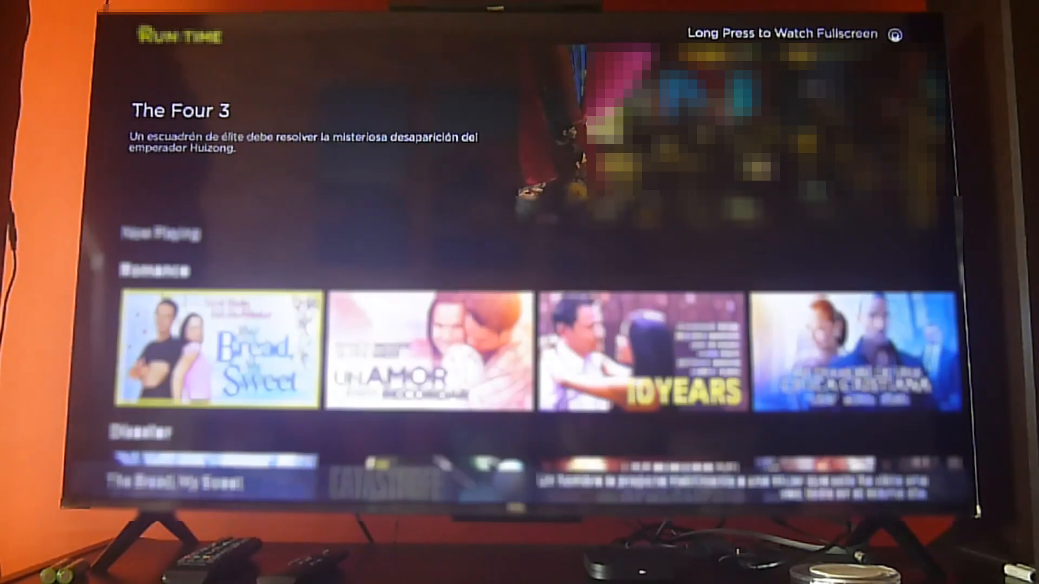
# Step: Pass Recommended toward The Clapper, reach Adventure and open El Duelo Final's details
pyautogui.press('Down')
pyautogui.press('Down')
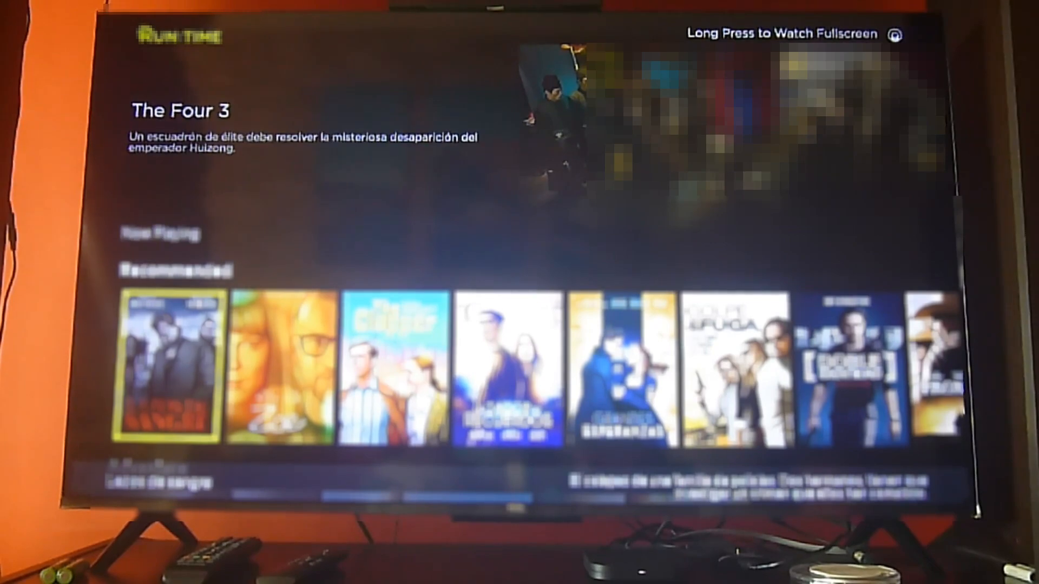
pyautogui.press('Right')
pyautogui.press('Right')
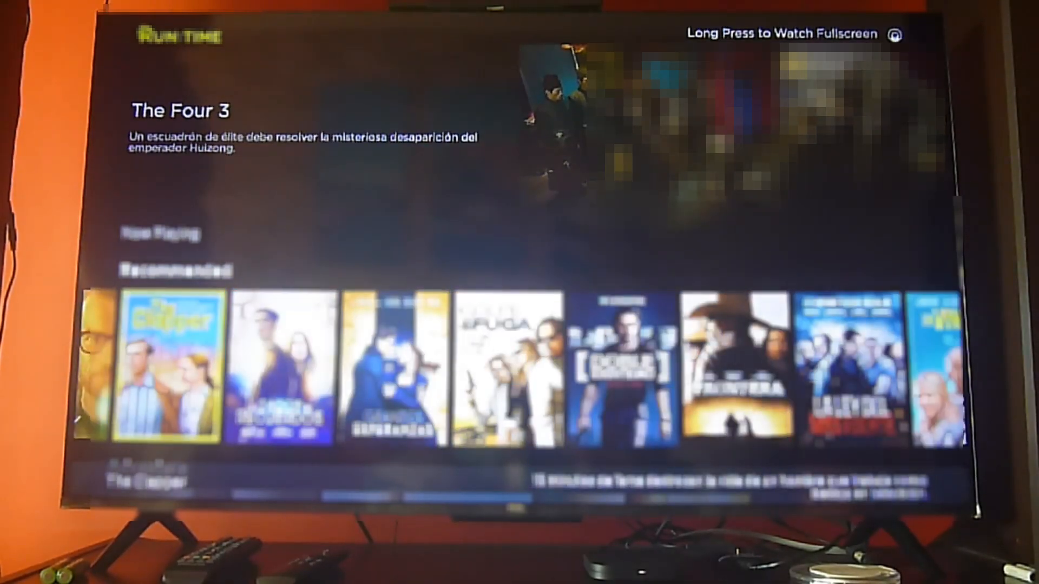
pyautogui.press('Down')
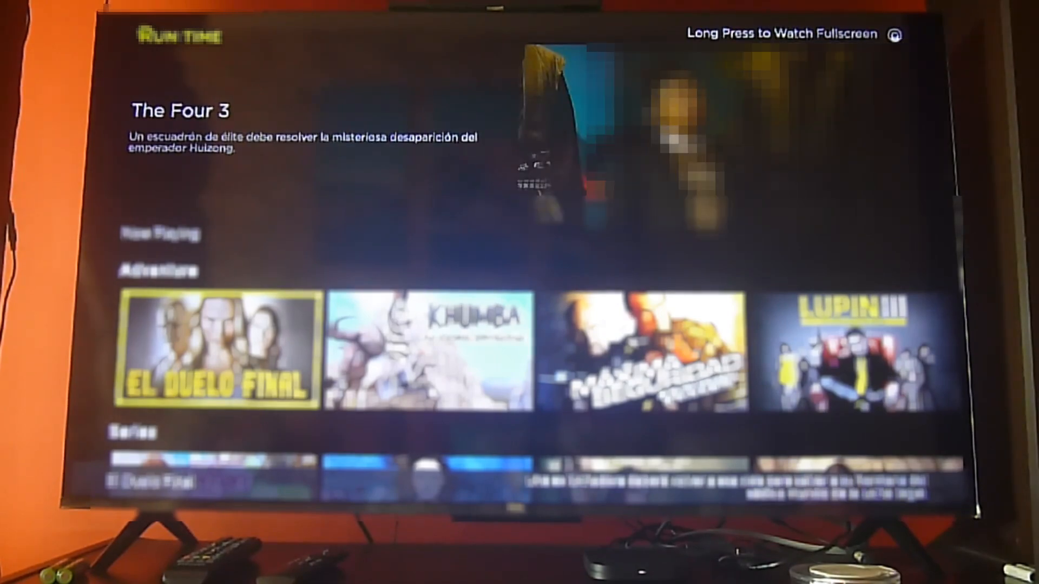
pyautogui.press('Return')
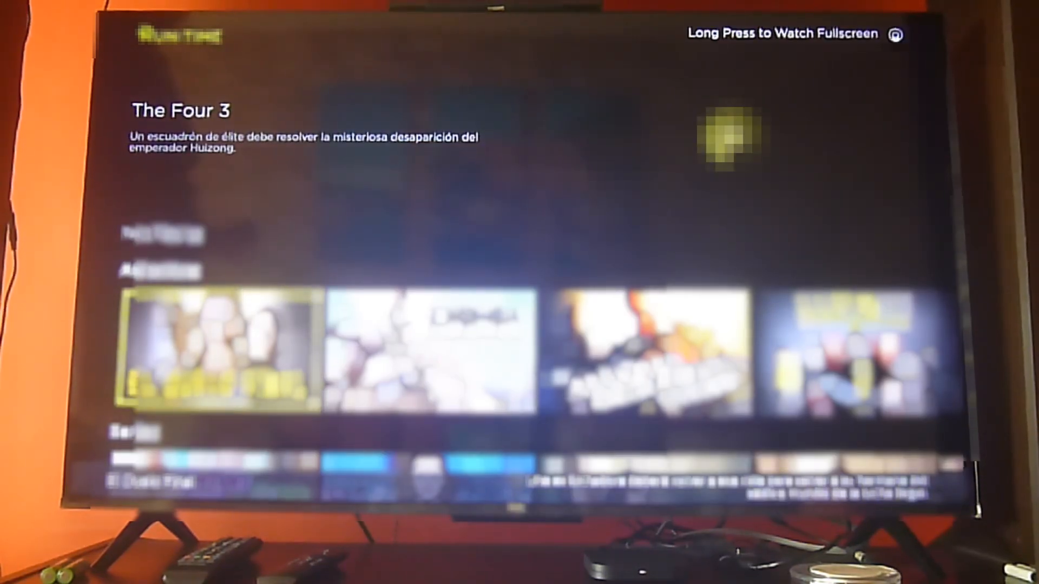
# Step: Dismiss the category navigation and move down past the movie rows into the live channels
pyautogui.press('Escape')
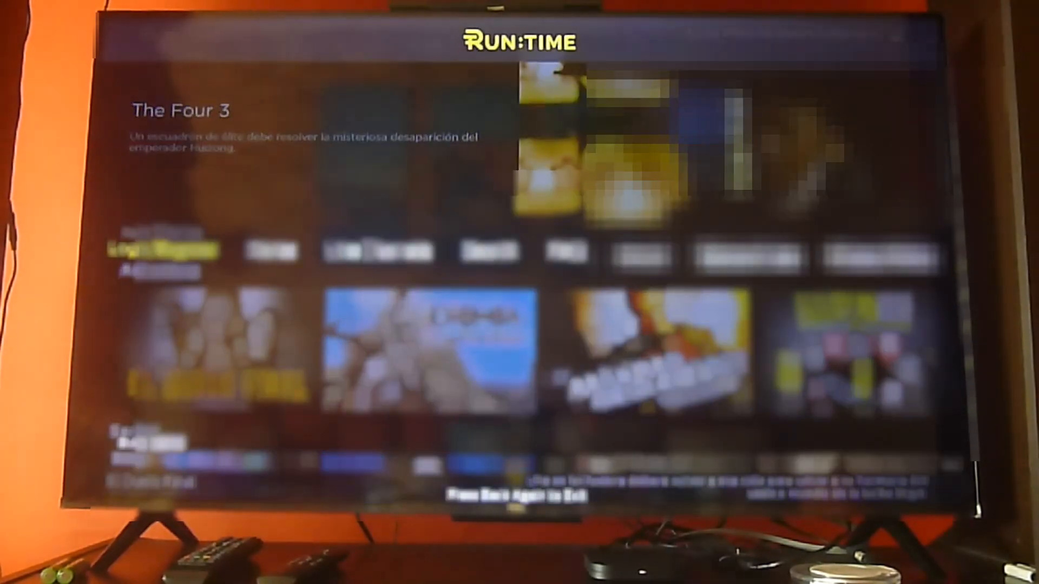
pyautogui.press('Down')
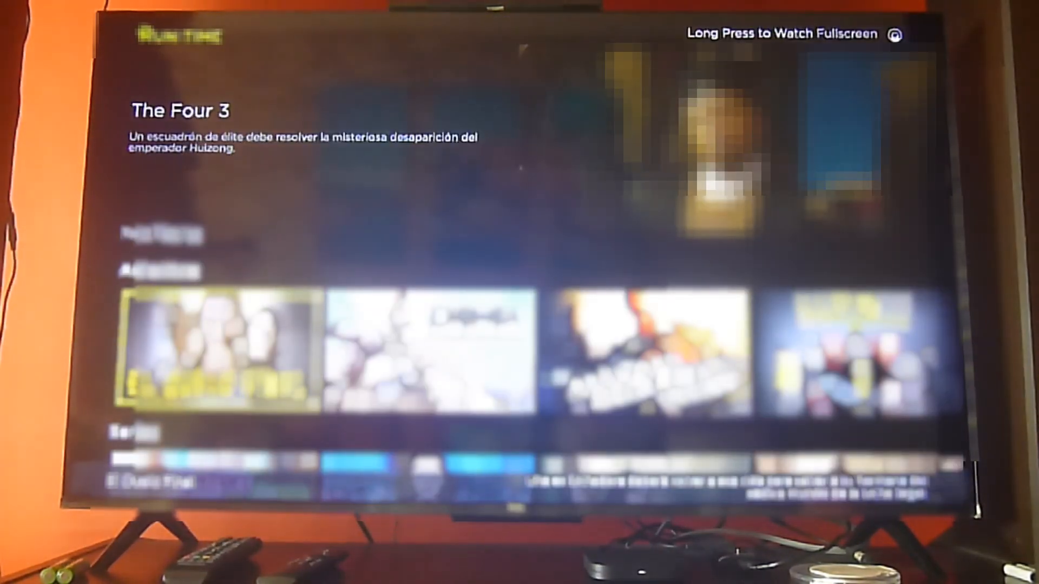
pyautogui.press('Down')
pyautogui.press('Down')
pyautogui.press('Down')
pyautogui.press('Down')
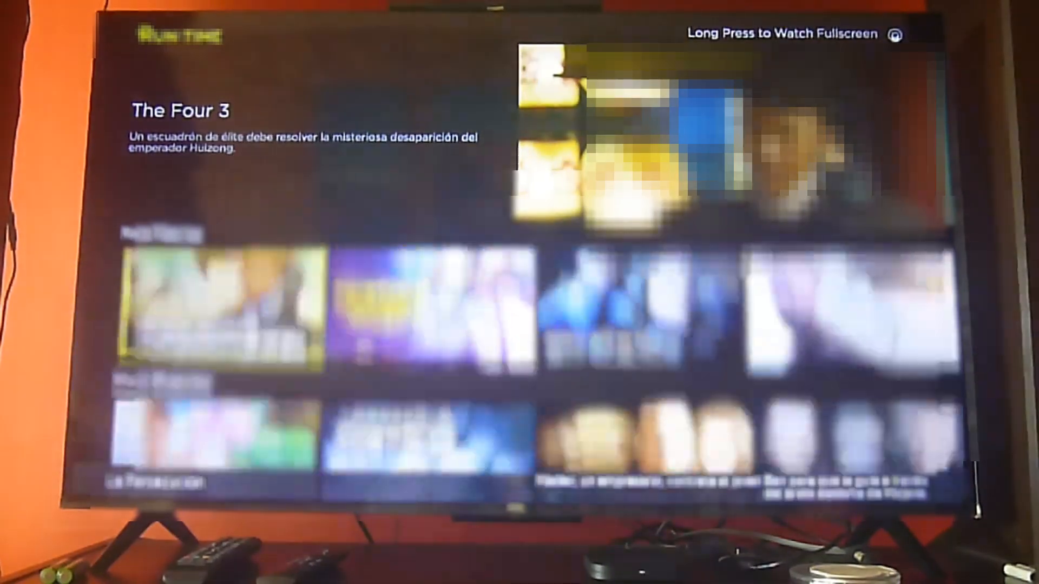
pyautogui.press('Down')
pyautogui.press('Down')
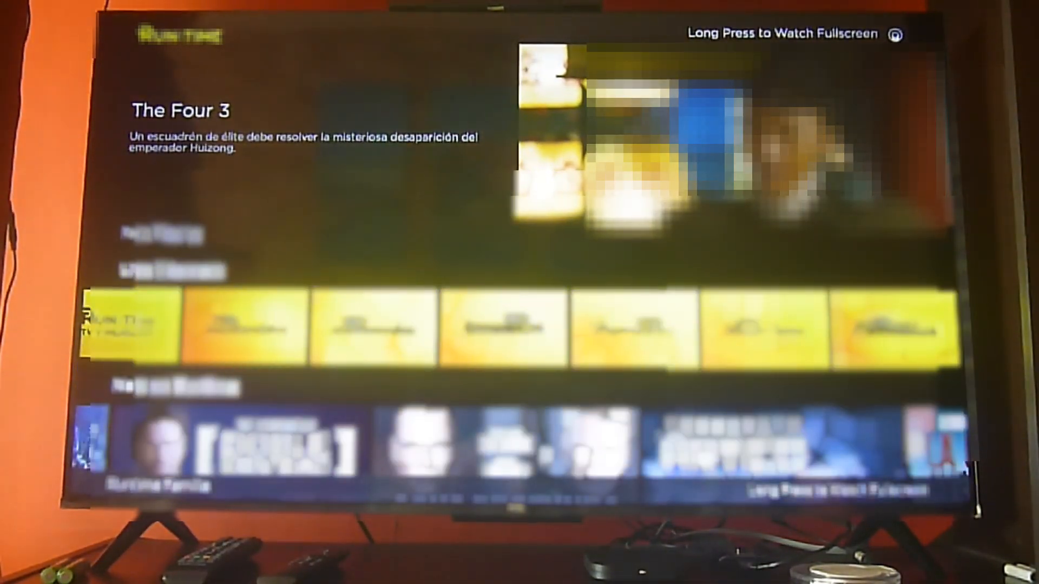
pyautogui.press('Down')
pyautogui.press('Down')
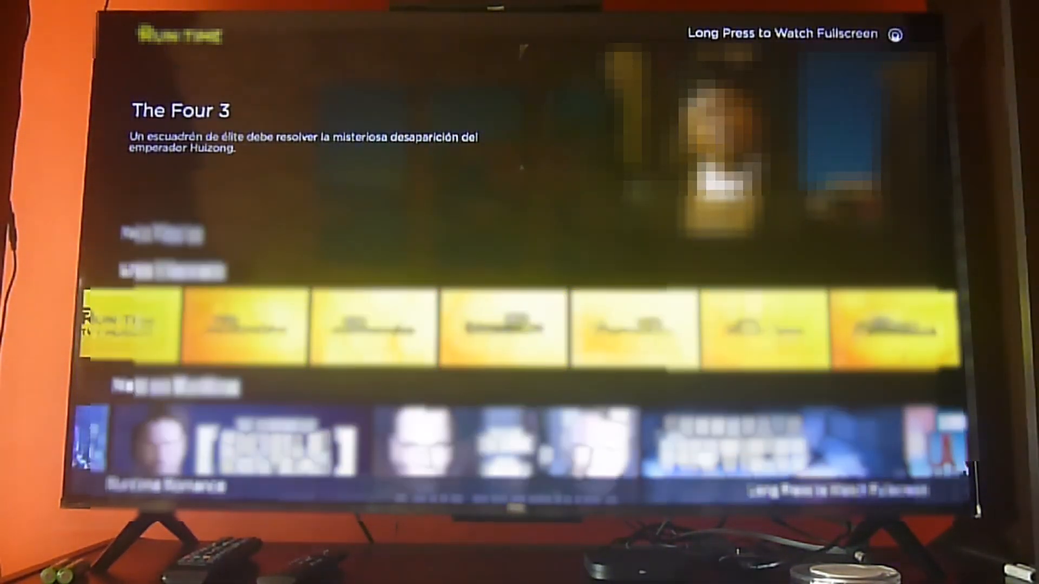
# Step: Browse along a channel row, then continue down through the remaining live channel rows
pyautogui.press('Left')
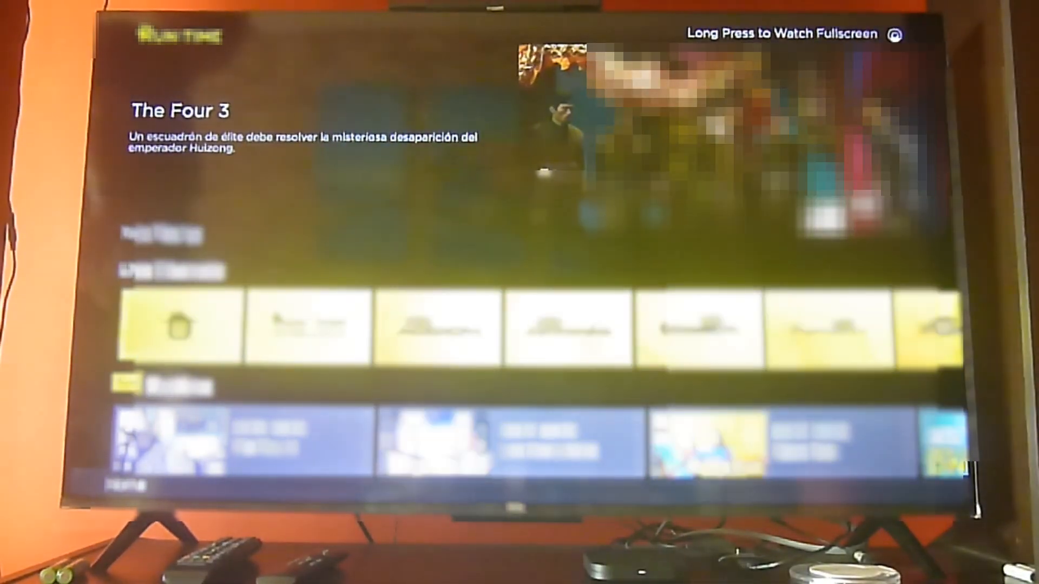
pyautogui.press('Down')
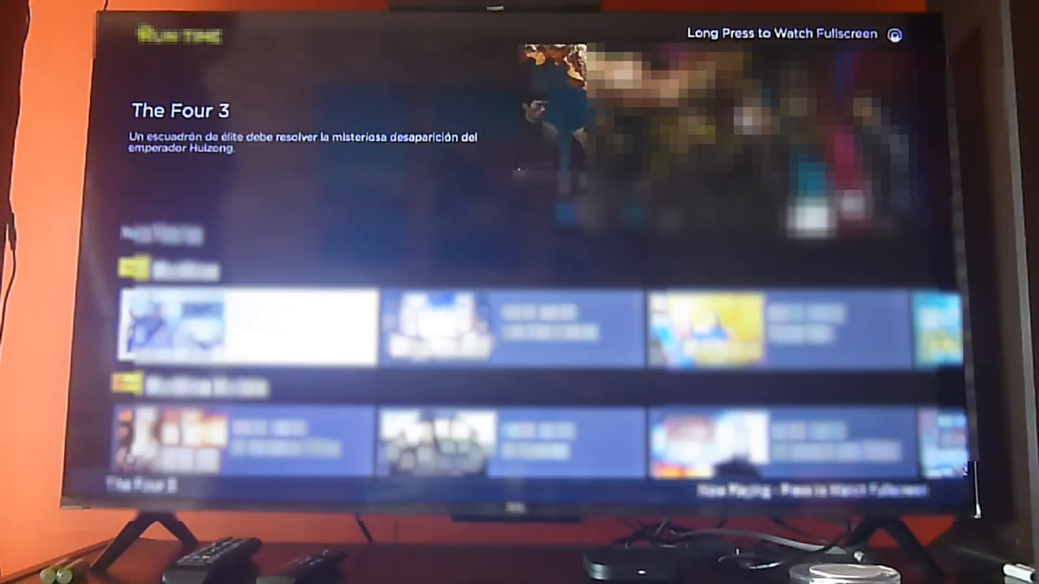
pyautogui.press('Down')
pyautogui.press('Down')
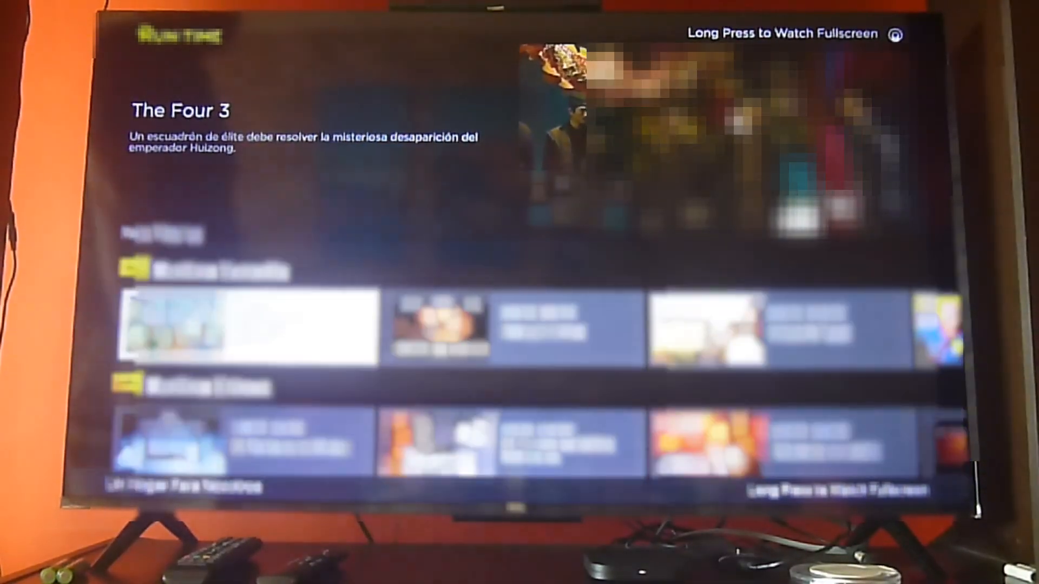
pyautogui.press('Down')
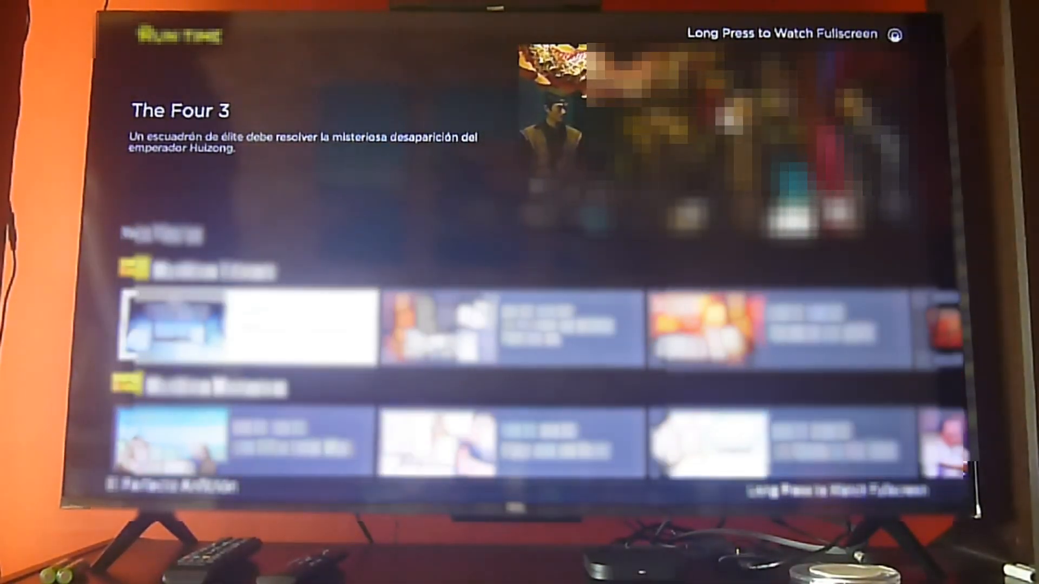
pyautogui.press('Down')
pyautogui.press('Down')
pyautogui.press('Down')
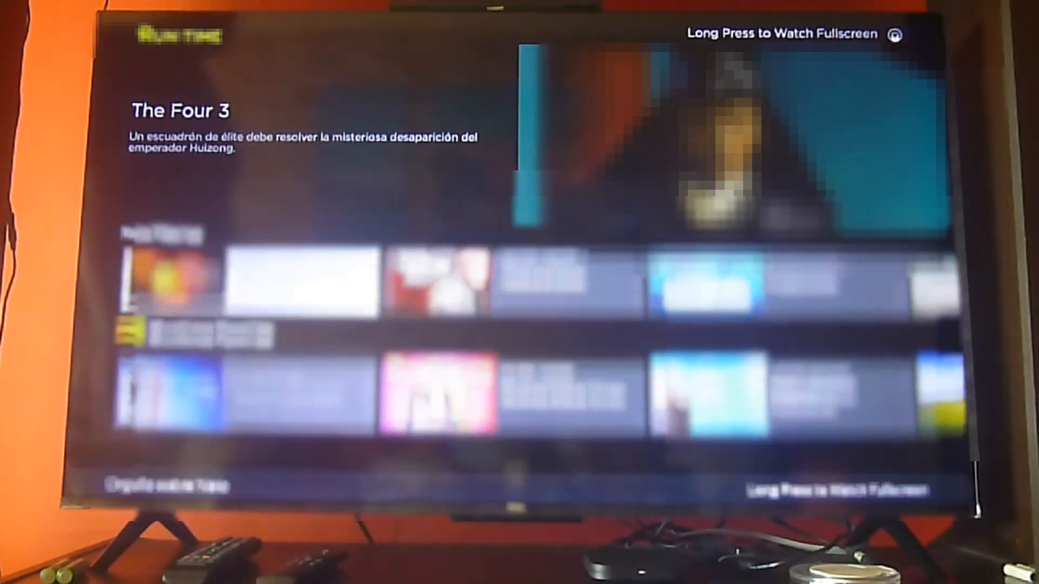